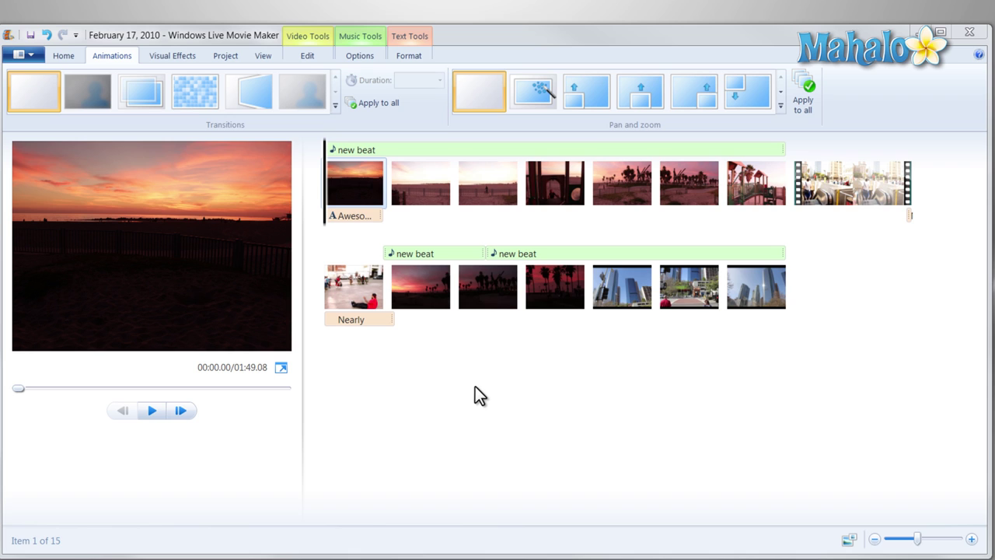
- Preview the movie, rewind to the opening title and select the second beach photo
{"action": "left_click", "coordinate": [154, 411]}
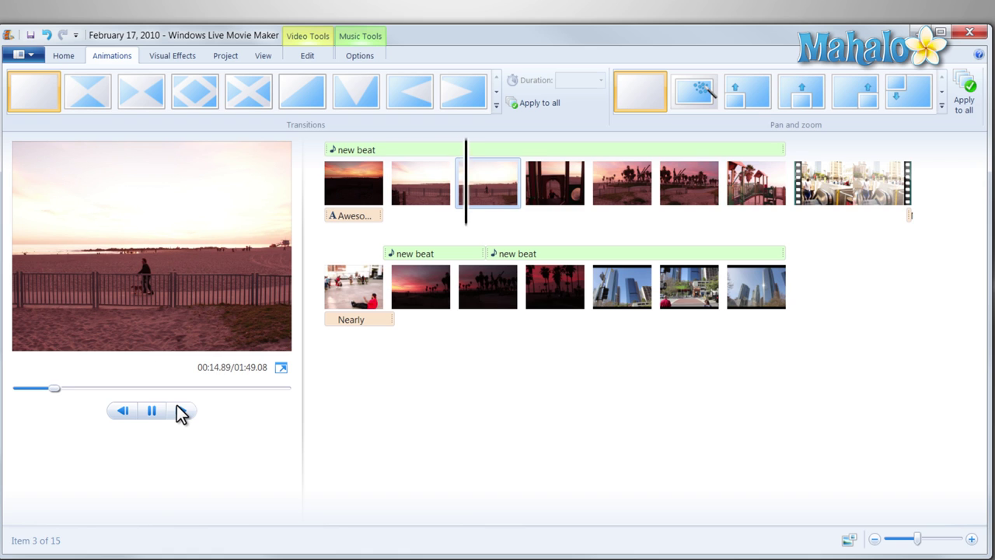
{"action": "left_click", "coordinate": [162, 408]}
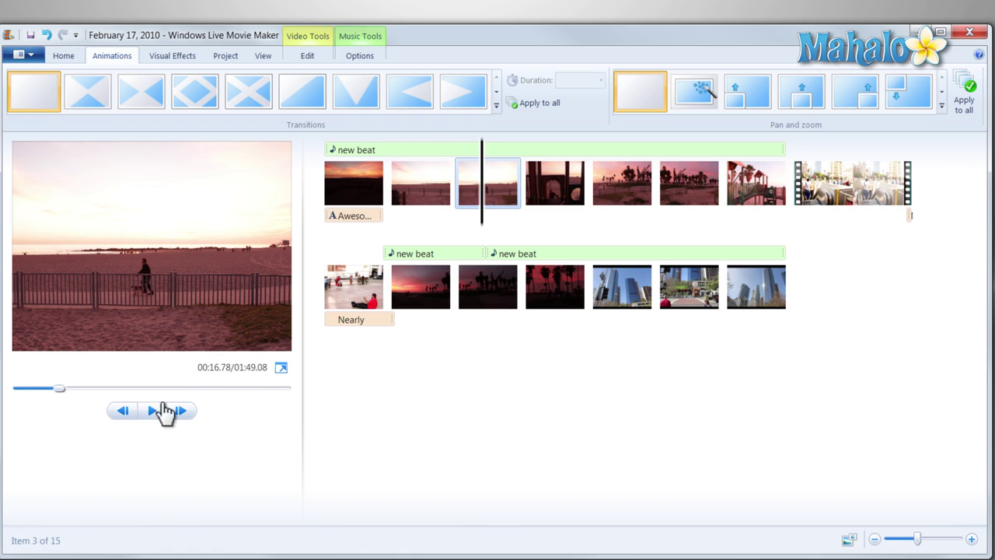
{"action": "left_click_drag", "start_coordinate": [485, 191], "coordinate": [348, 187]}
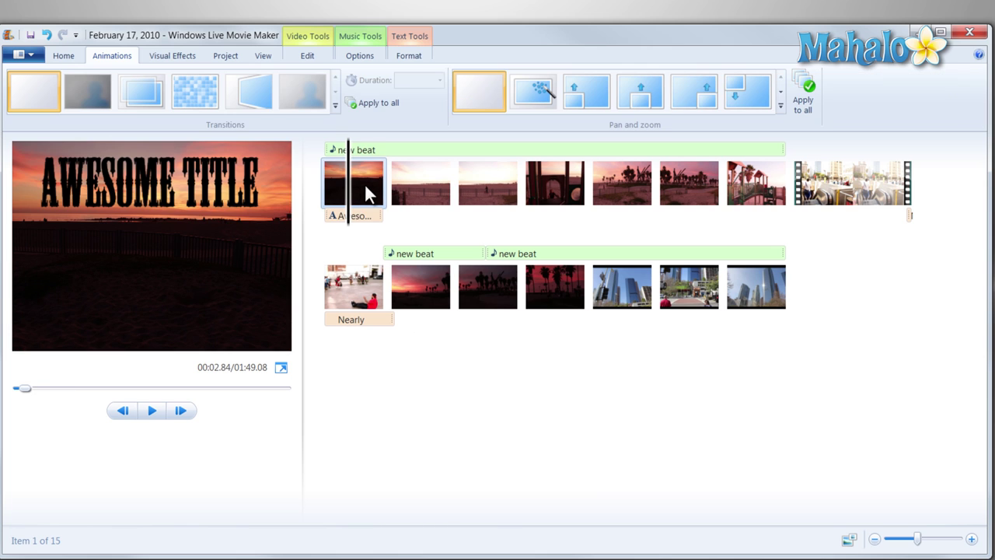
{"action": "left_click", "coordinate": [415, 180]}
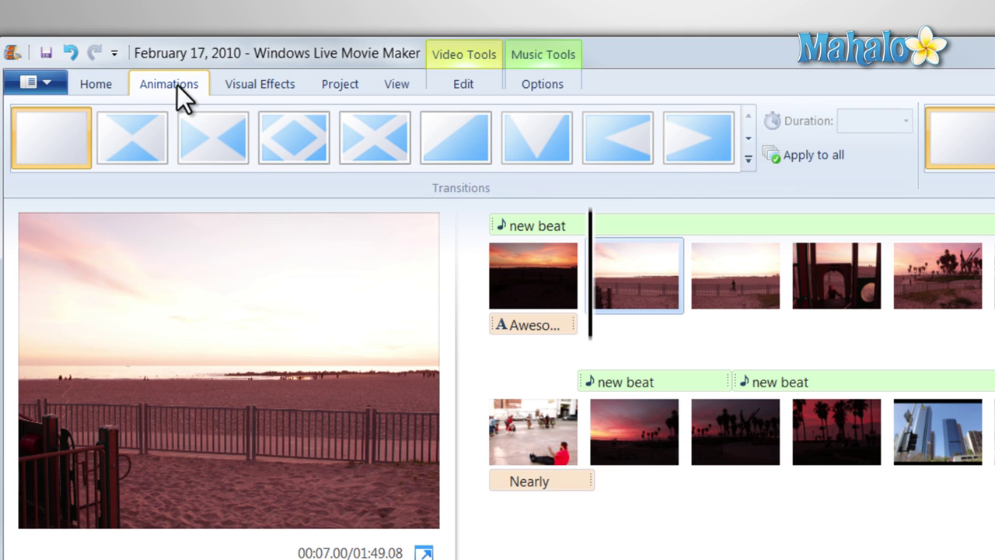
- Try the Bow tie and Diamond transitions, then apply Diagonal down-right to the second photo and scrub through it
{"action": "left_click", "coordinate": [135, 131]}
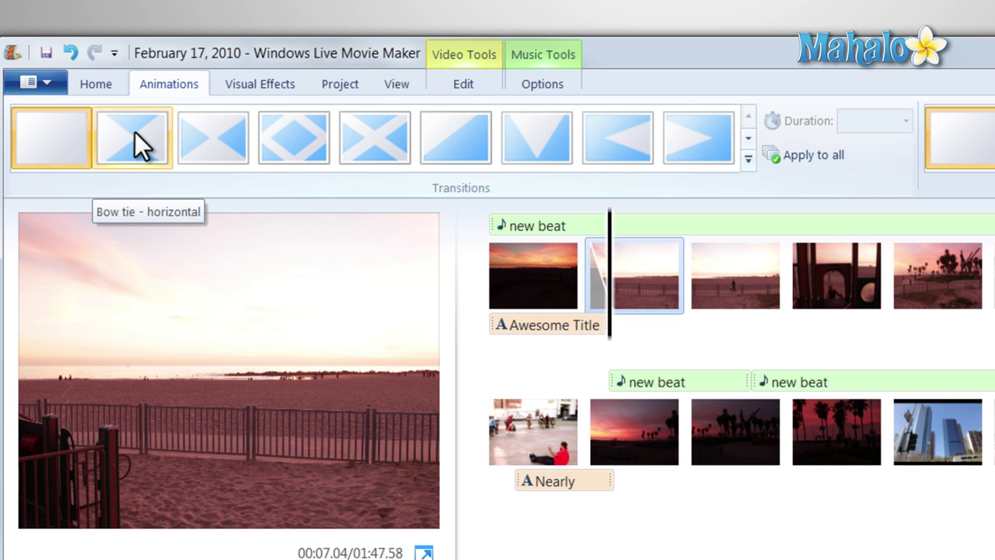
{"action": "left_click", "coordinate": [215, 130]}
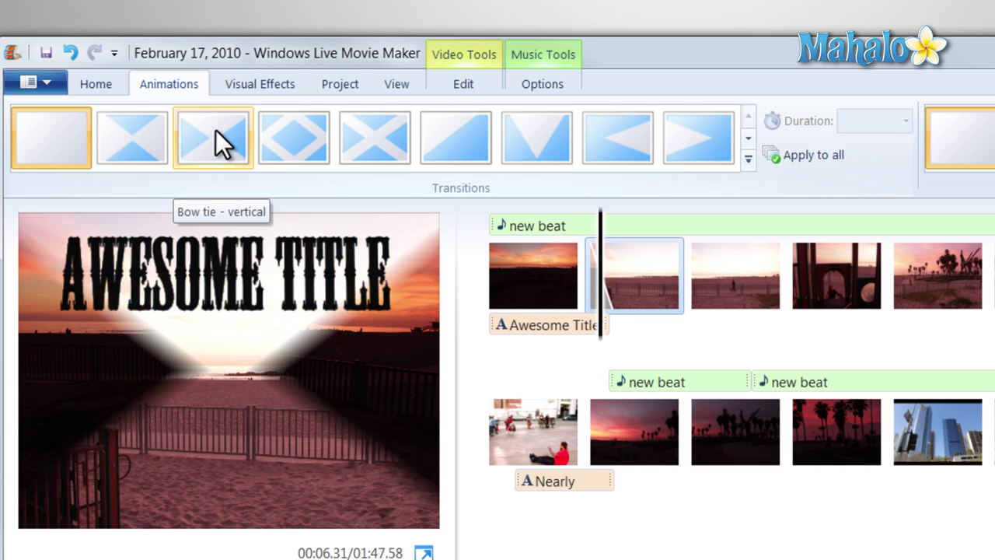
{"action": "left_click", "coordinate": [284, 131]}
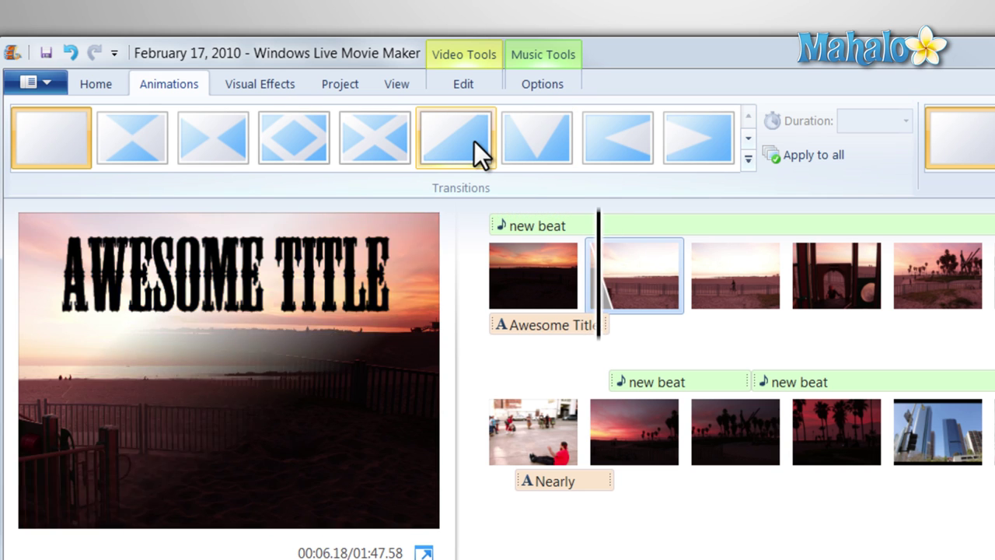
{"action": "left_click", "coordinate": [474, 140]}
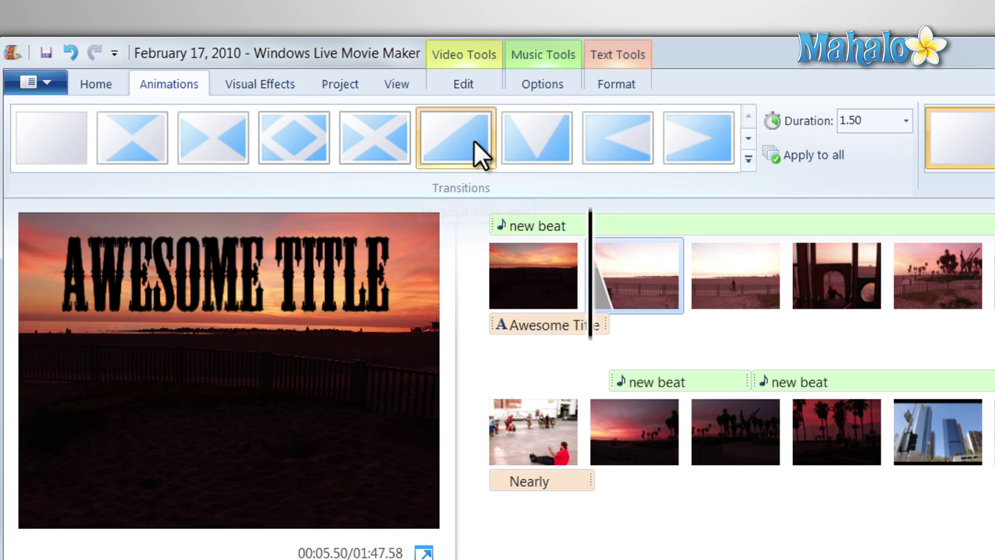
{"action": "left_click", "coordinate": [634, 297]}
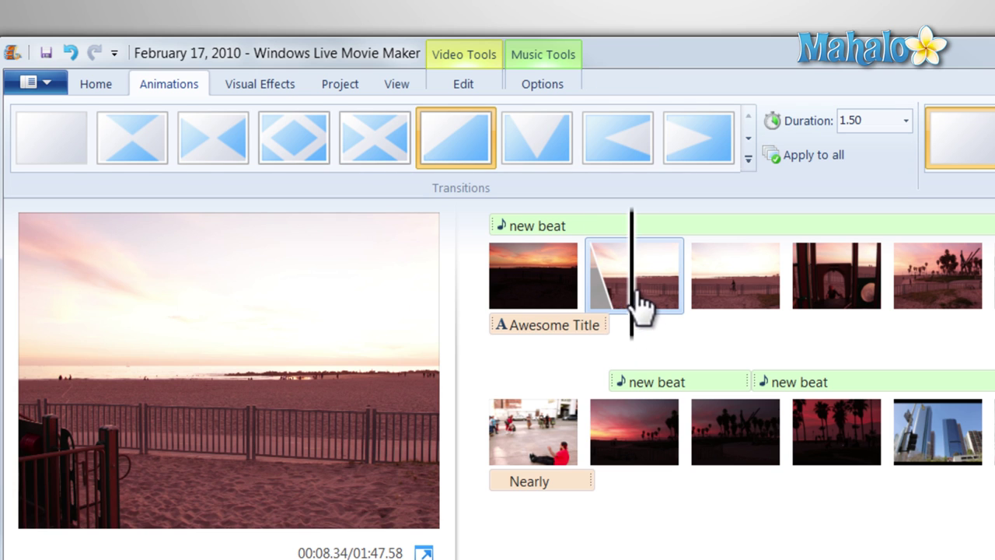
{"action": "left_click_drag", "start_coordinate": [643, 294], "coordinate": [725, 289]}
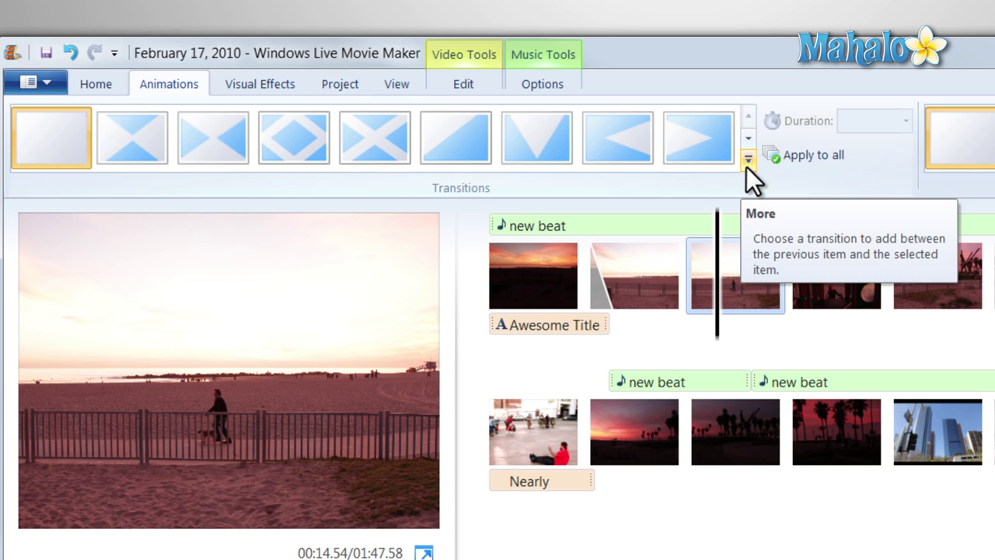
- Give the third beach photo the Bars - vertical transition from the full Dissolves list
{"action": "left_click", "coordinate": [748, 159]}
{"action": "left_click_drag", "start_coordinate": [908, 141], "coordinate": [917, 161]}
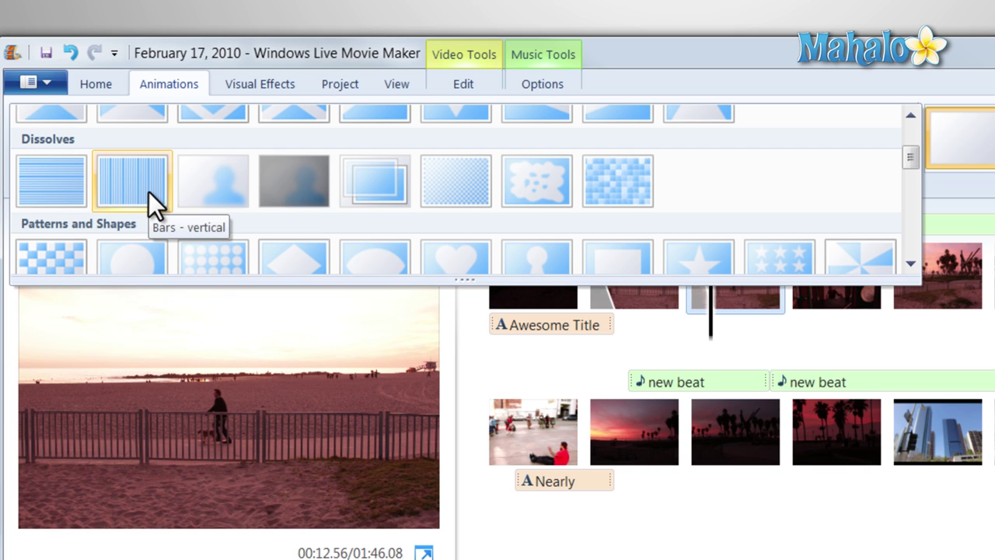
{"action": "left_click", "coordinate": [155, 204]}
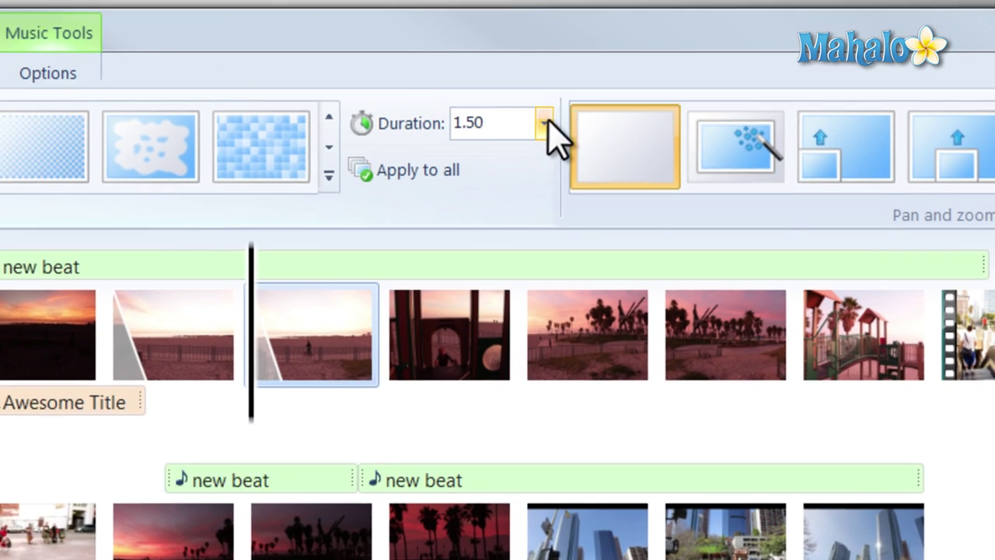
- Lengthen the bars transition to 2.00 seconds and preview it
{"action": "left_click", "coordinate": [546, 124]}
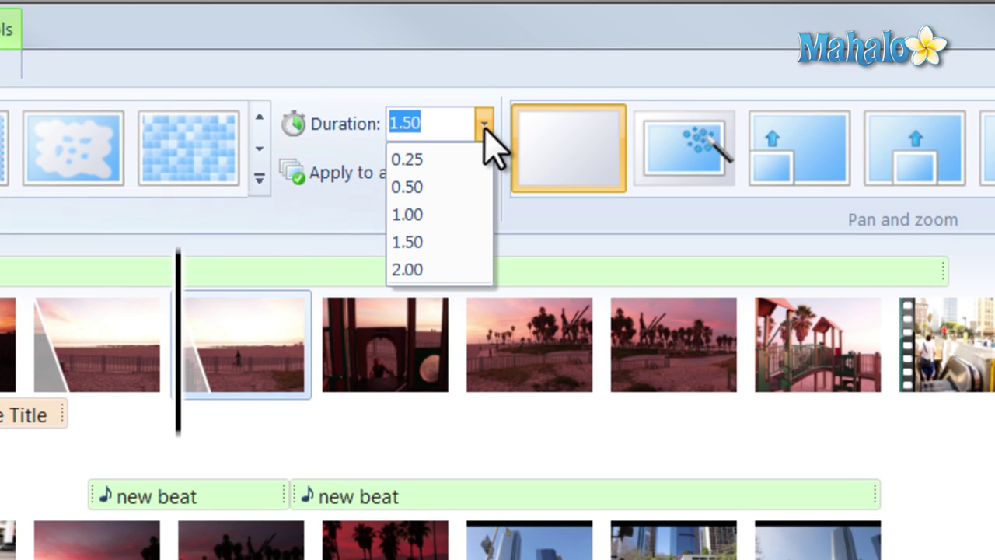
{"action": "left_click", "coordinate": [428, 269]}
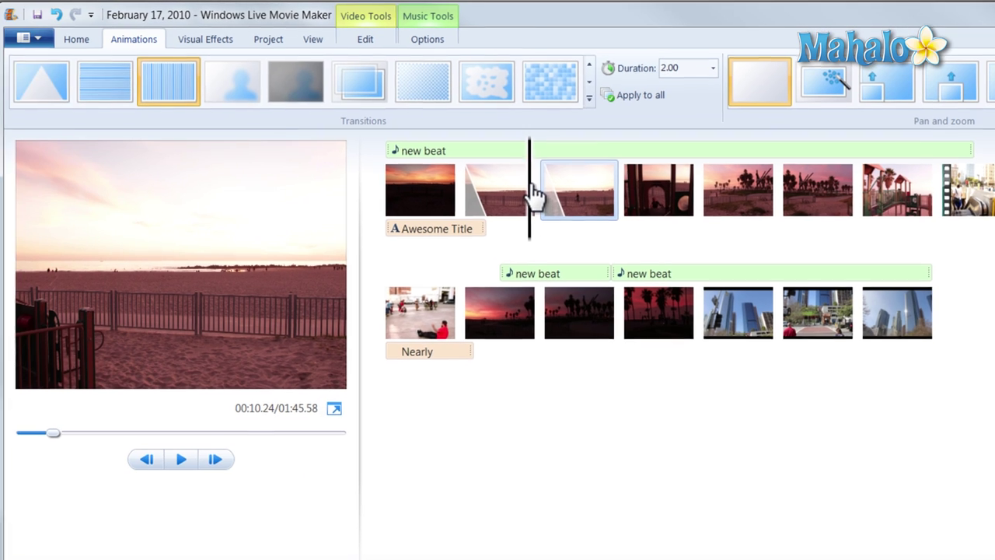
{"action": "left_click", "coordinate": [100, 346]}
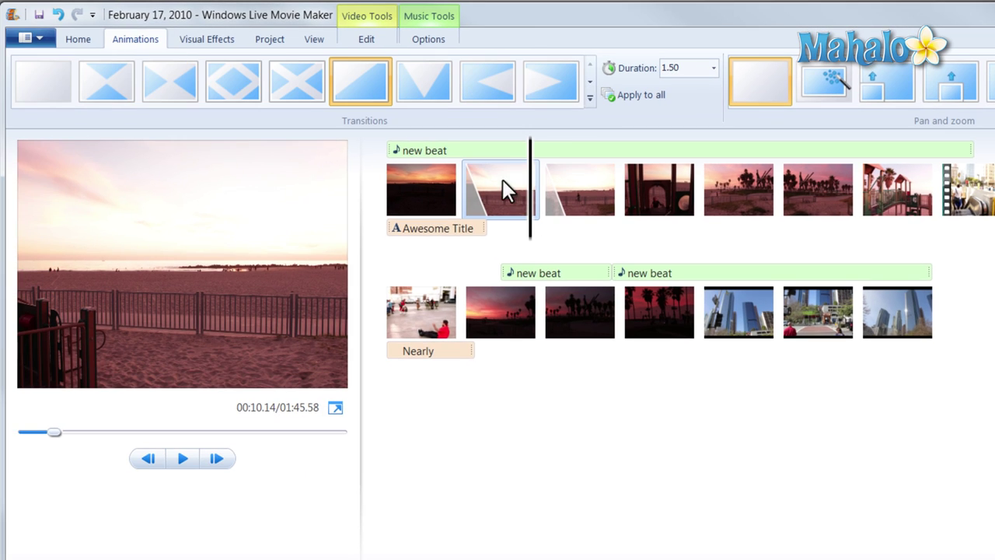
{"action": "left_click", "coordinate": [188, 459]}
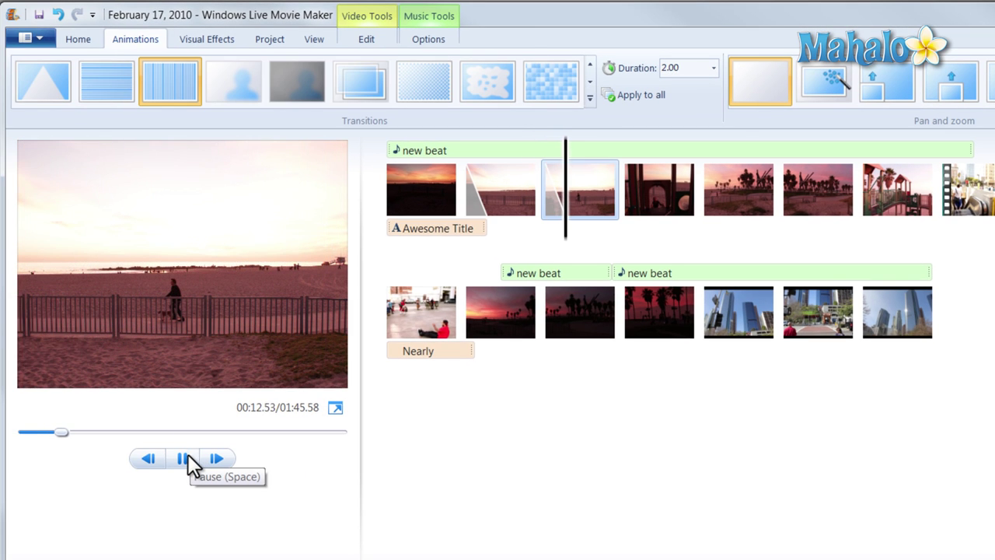
{"action": "left_click", "coordinate": [190, 459]}
- Shorten the third photo's bars transition to 0.25 seconds and preview the change
{"action": "left_click", "coordinate": [471, 191]}
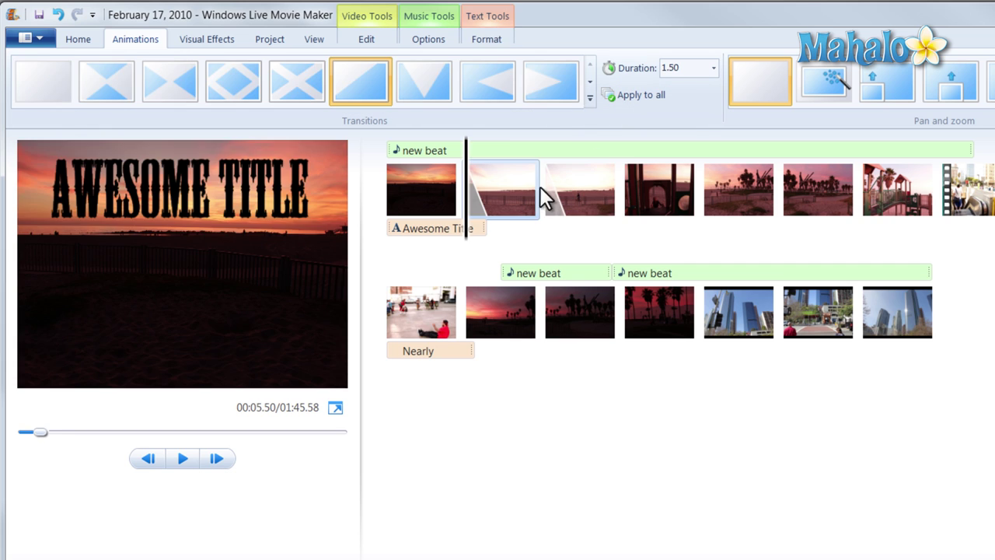
{"action": "left_click", "coordinate": [547, 190]}
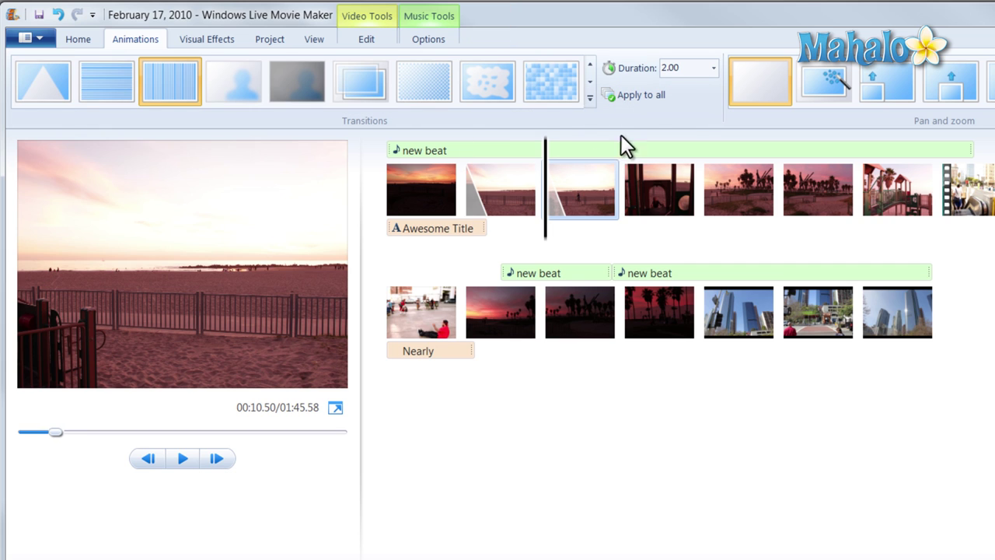
{"action": "left_click", "coordinate": [713, 69]}
{"action": "left_click", "coordinate": [678, 80]}
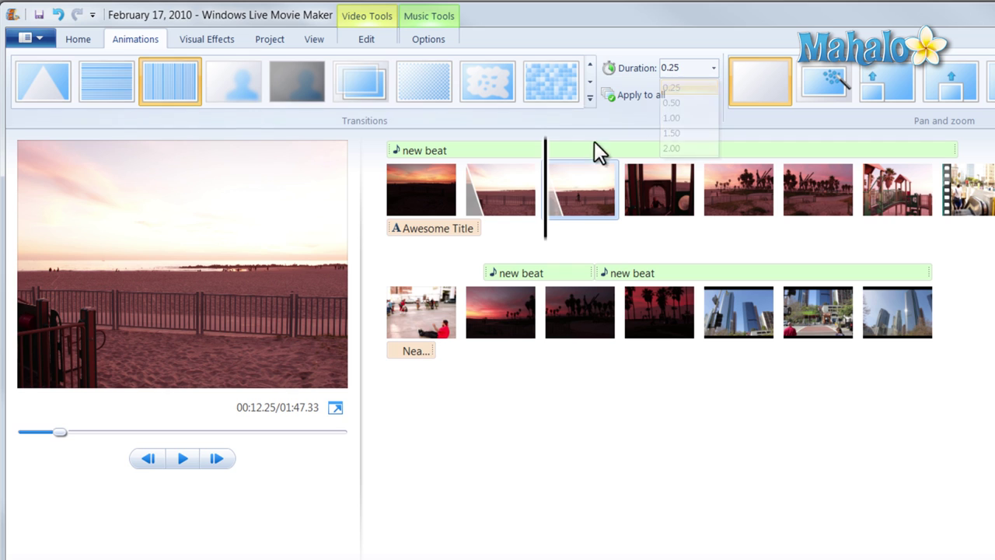
{"action": "left_click", "coordinate": [536, 195]}
{"action": "left_click", "coordinate": [176, 462]}
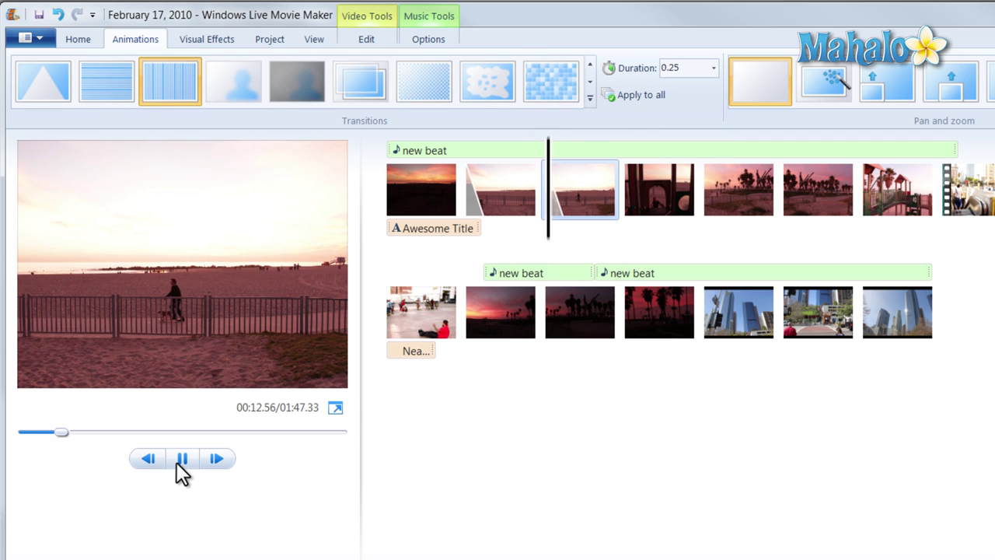
{"action": "left_click", "coordinate": [177, 461]}
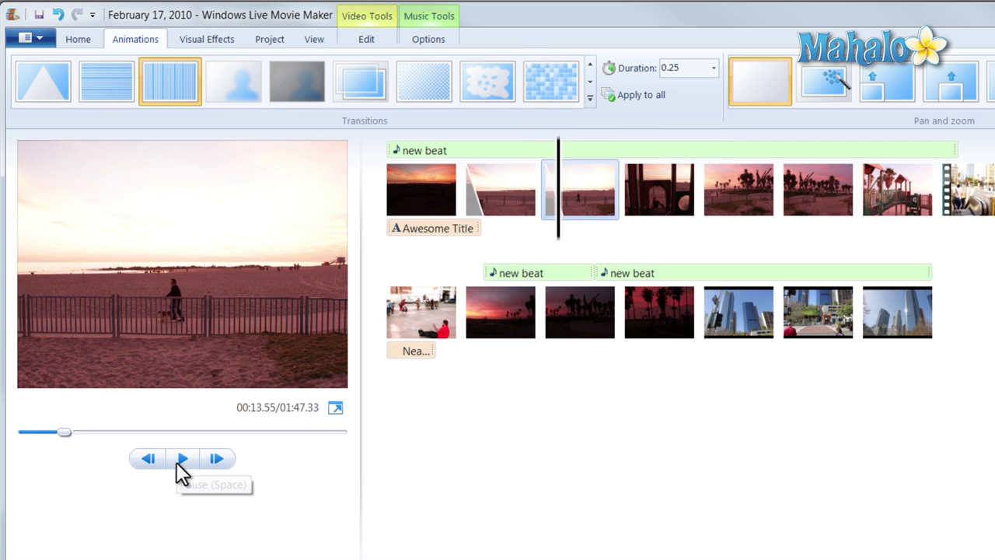
- Set the bars transition duration to 1.00 second and review it
{"action": "left_click", "coordinate": [713, 68]}
{"action": "left_click", "coordinate": [690, 118]}
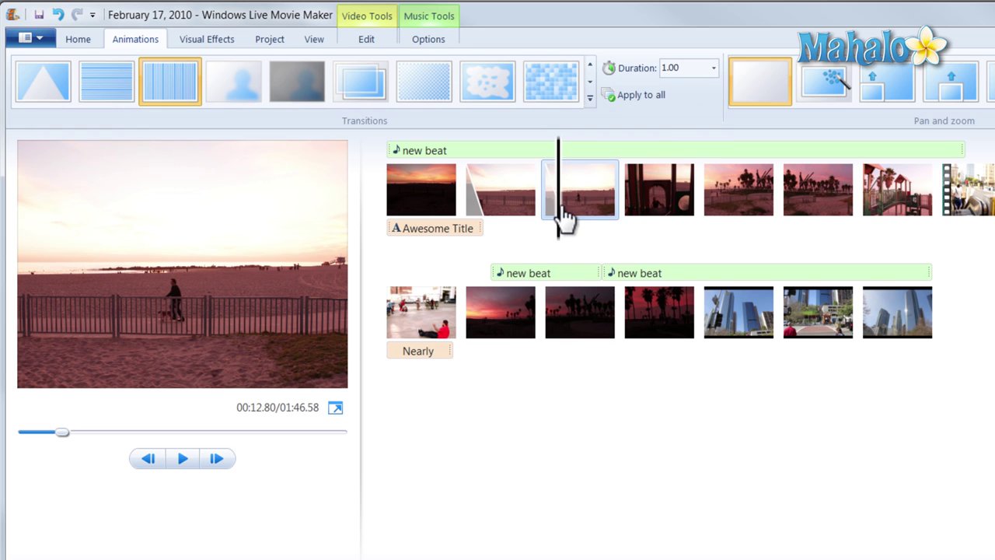
{"action": "left_click", "coordinate": [535, 206]}
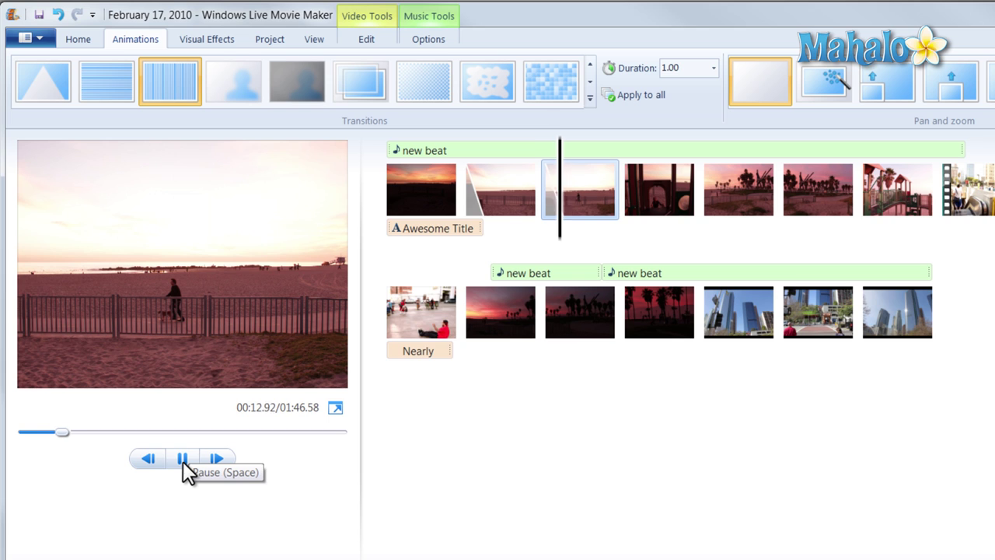
{"action": "left_click", "coordinate": [182, 461]}
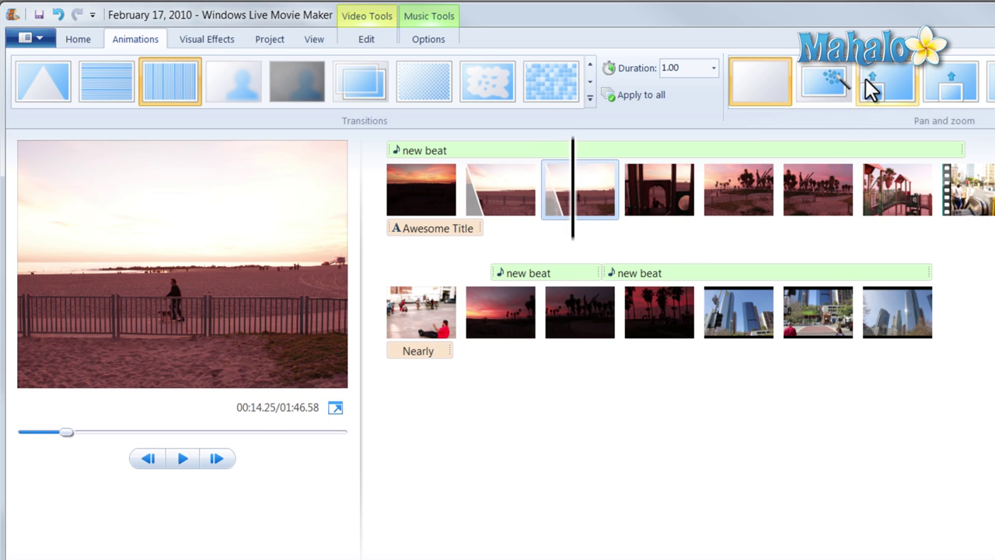
- Apply a Zoom in pan and zoom effect to the fifth palm-tree clip, then rewind to the start
{"action": "left_click", "coordinate": [754, 186]}
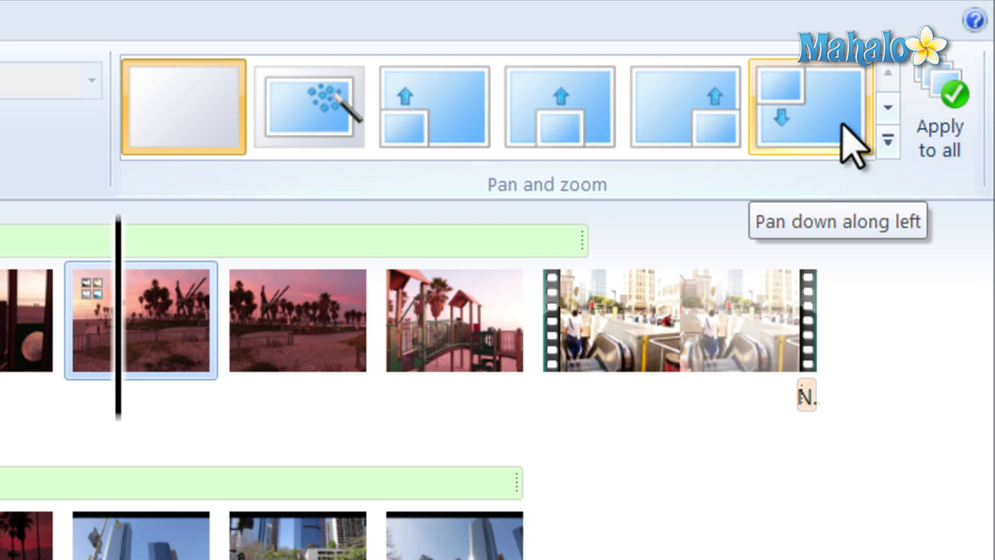
{"action": "left_click", "coordinate": [906, 152]}
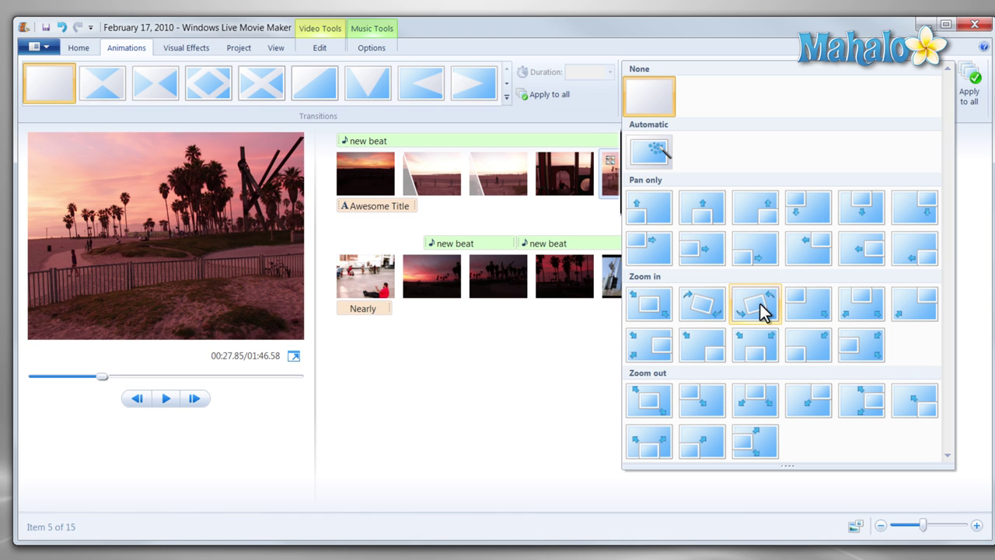
{"action": "left_click", "coordinate": [661, 305]}
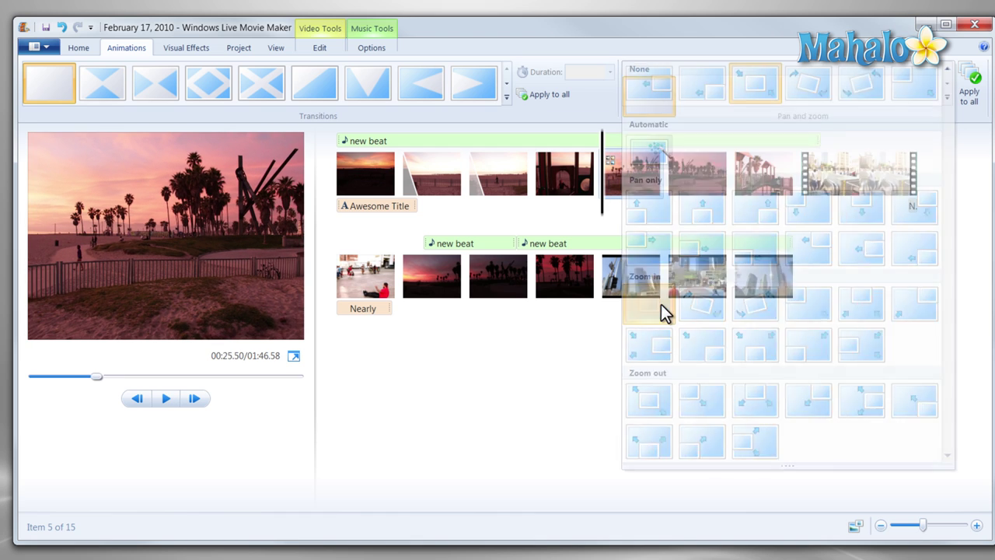
{"action": "left_click_drag", "start_coordinate": [605, 161], "coordinate": [393, 175]}
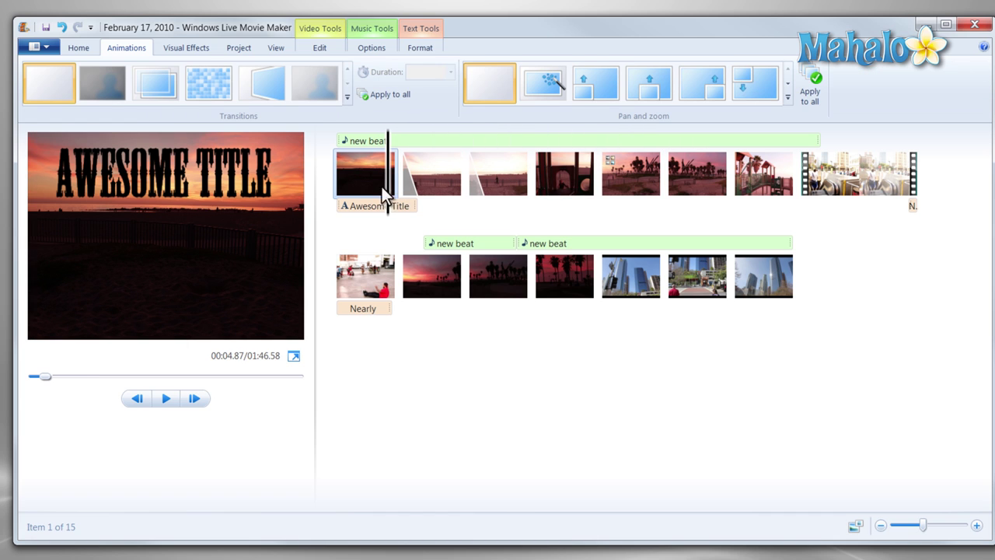
- Apply the first Reveals transition to the palm-tree clip and preview it
{"action": "left_click", "coordinate": [165, 397]}
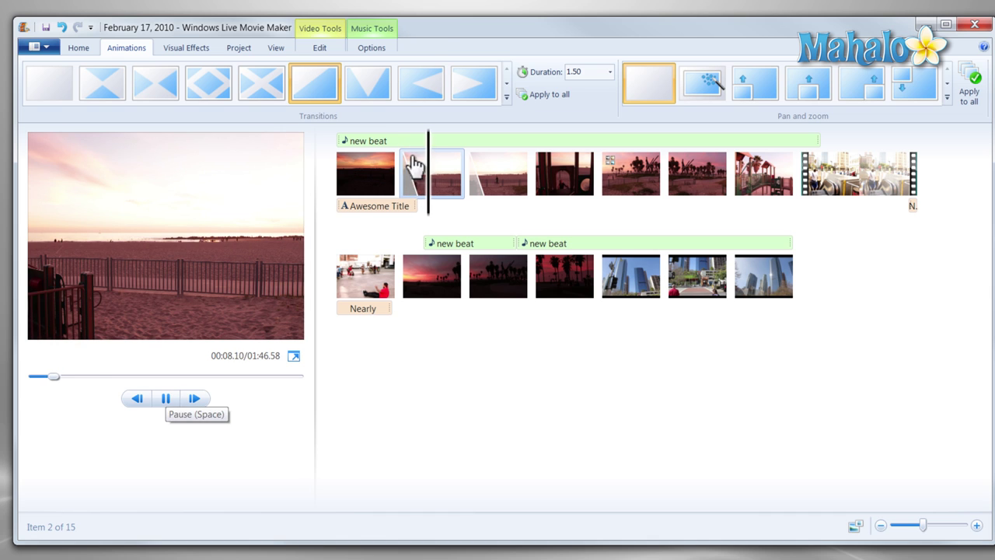
{"action": "left_click", "coordinate": [608, 159]}
{"action": "left_click", "coordinate": [604, 174]}
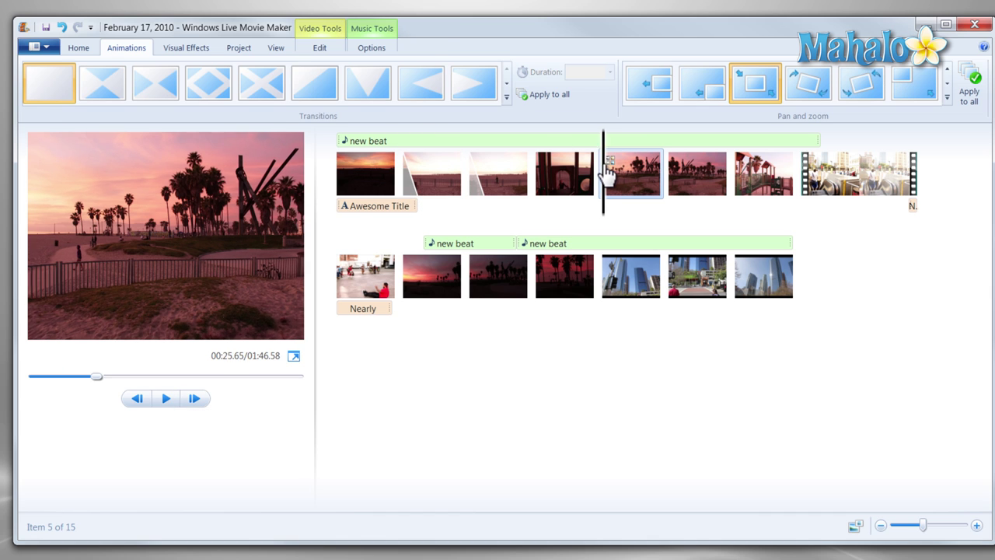
{"action": "left_click", "coordinate": [507, 97]}
{"action": "left_click_drag", "start_coordinate": [615, 84], "coordinate": [615, 123]}
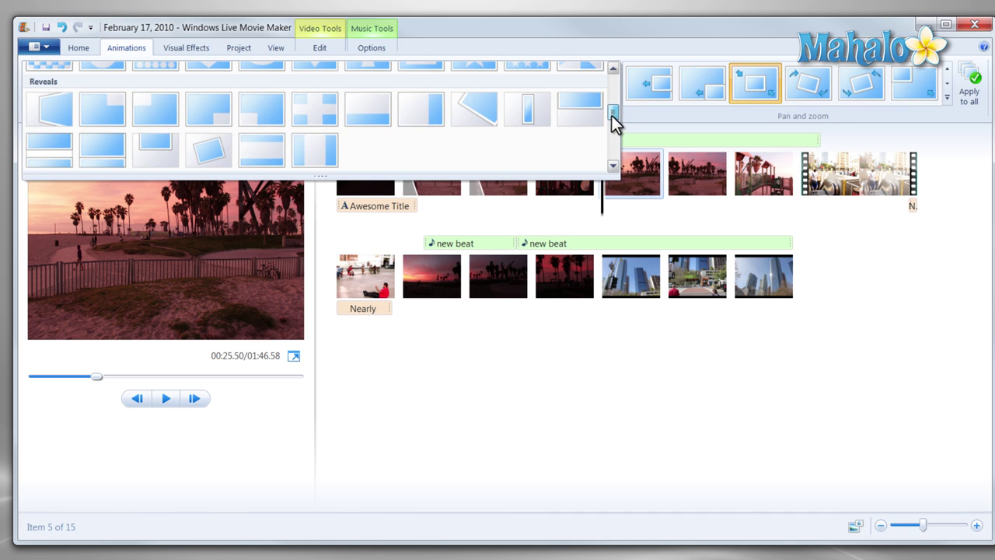
{"action": "left_click", "coordinate": [70, 116]}
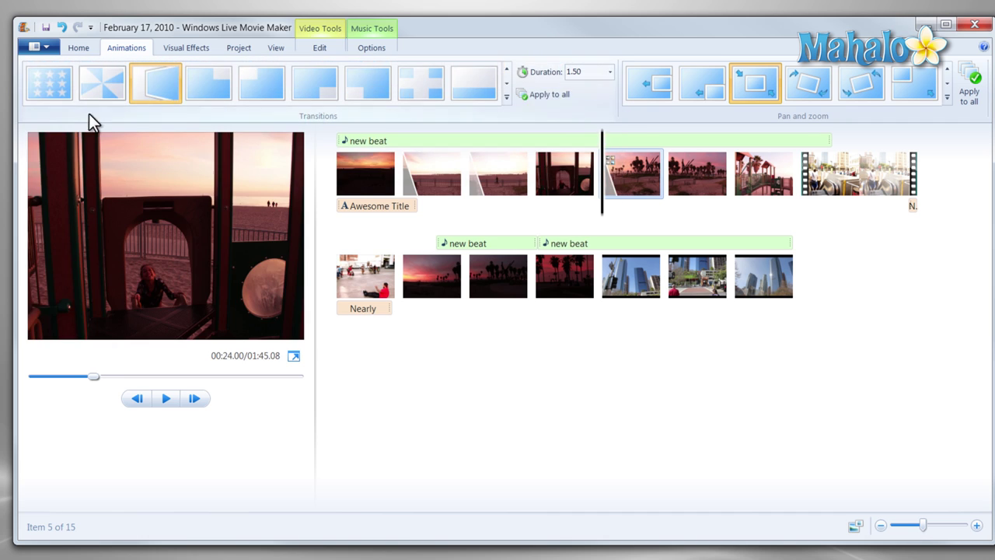
{"action": "left_click", "coordinate": [165, 398]}
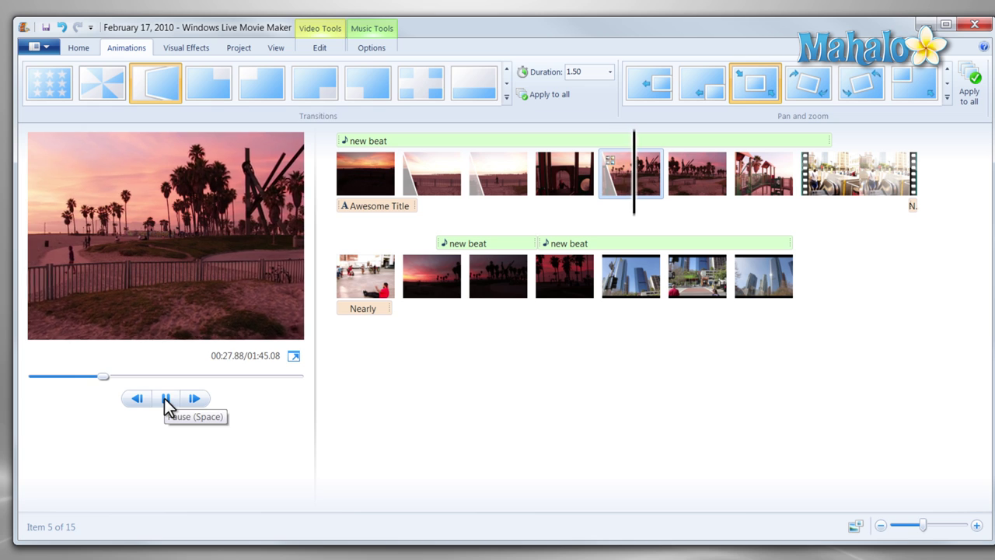
{"action": "left_click", "coordinate": [164, 399]}
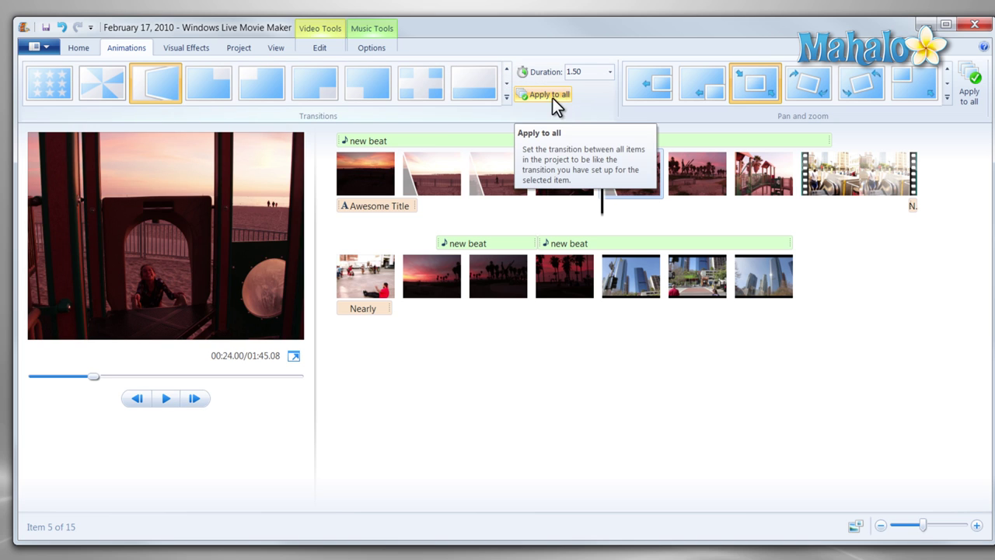
- Add a transition to the skyscraper clip, then select the red palm silhouette clip
{"action": "left_click", "coordinate": [165, 83]}
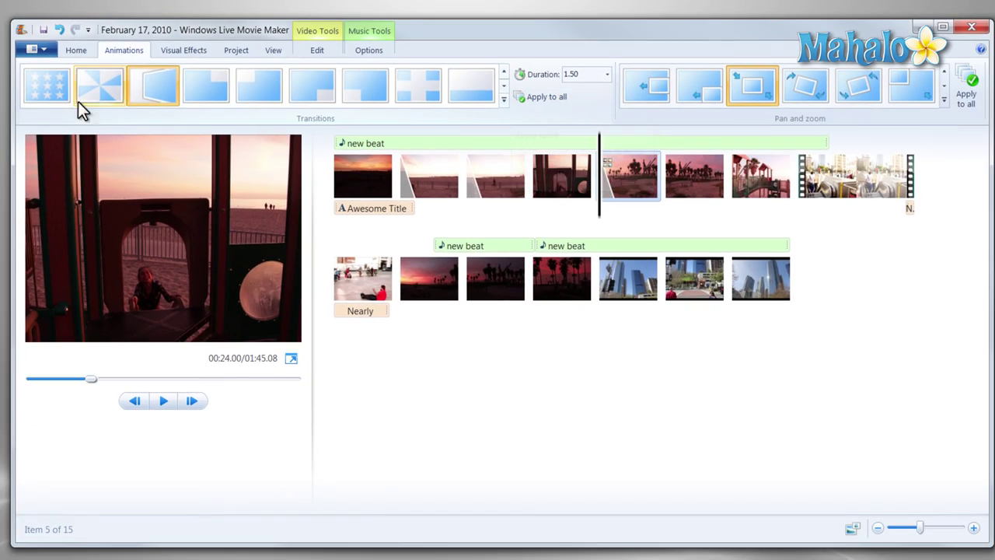
{"action": "left_click", "coordinate": [613, 448]}
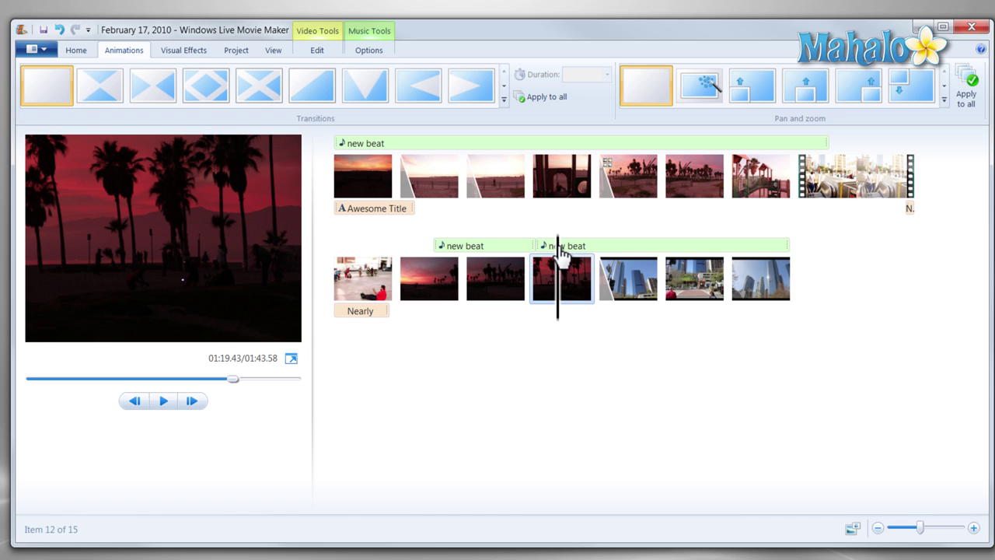
- Play the movie from the red palm silhouette clip onward
{"action": "left_click", "coordinate": [164, 401]}
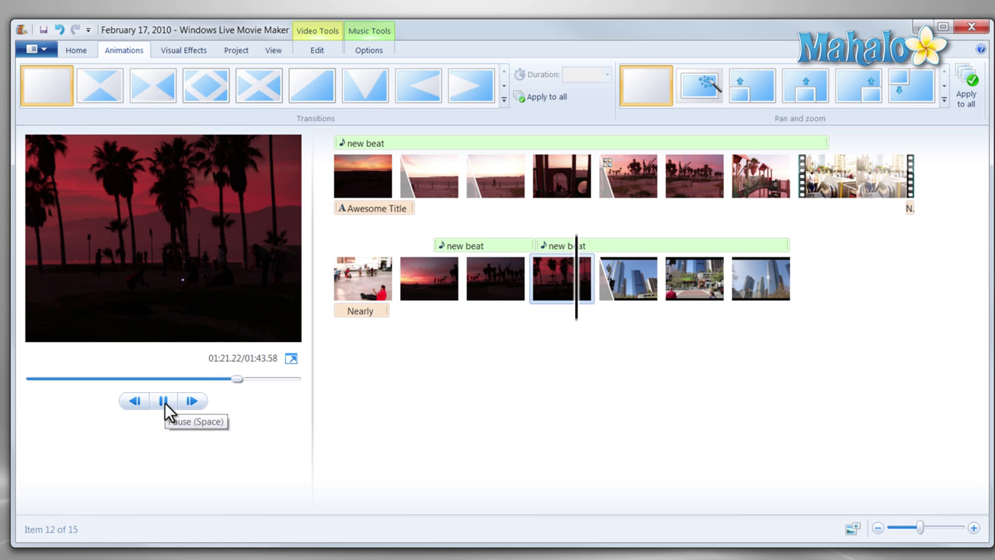